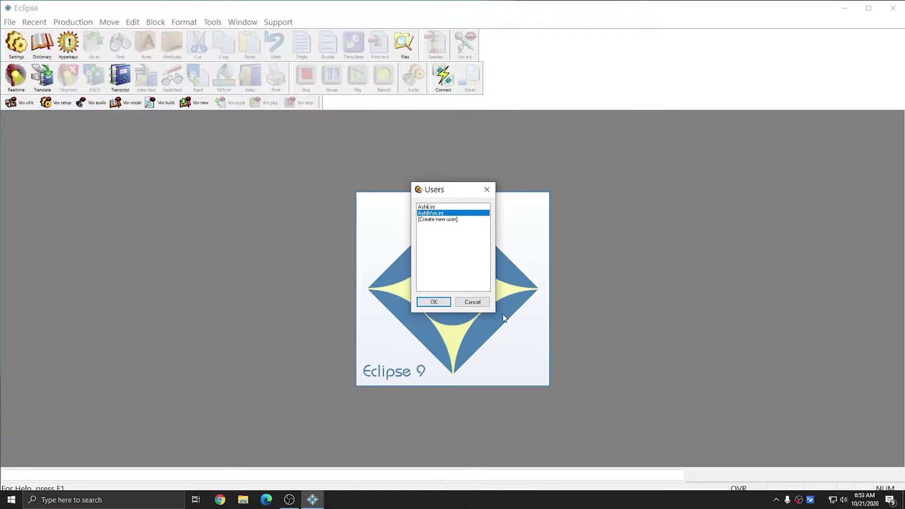
Confirm loading the Vox user, then choose Tools > Voice > Edit vox vocabulary
{"action": "left_click", "coordinate": [433, 302]}
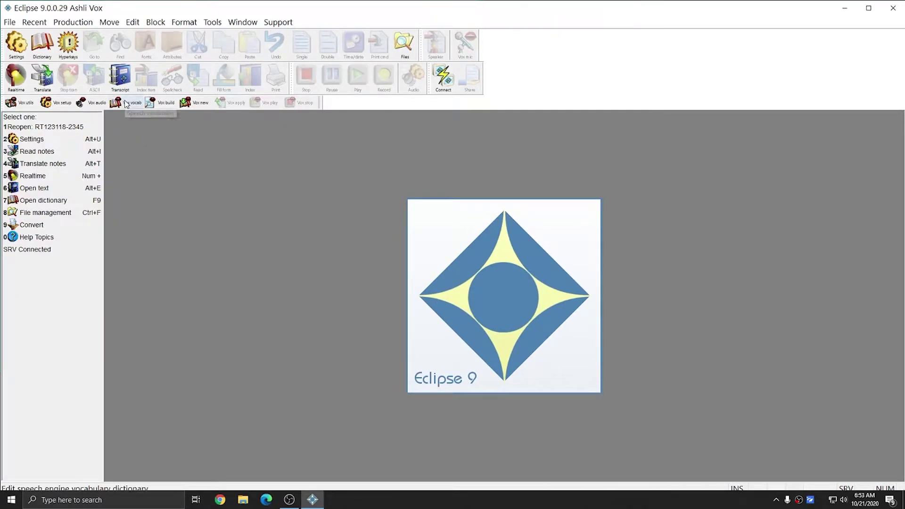
{"action": "left_click", "coordinate": [213, 22]}
{"action": "mouse_move", "coordinate": [236, 76]}
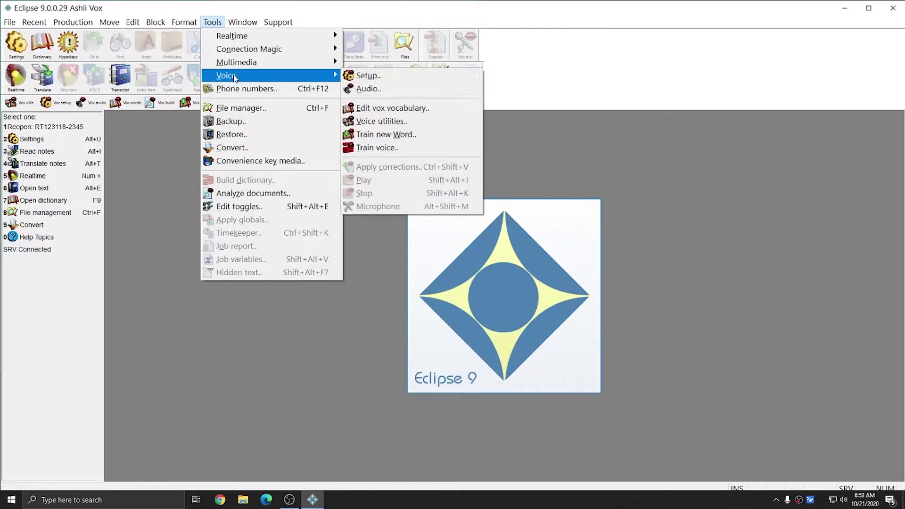
{"action": "left_click", "coordinate": [395, 109]}
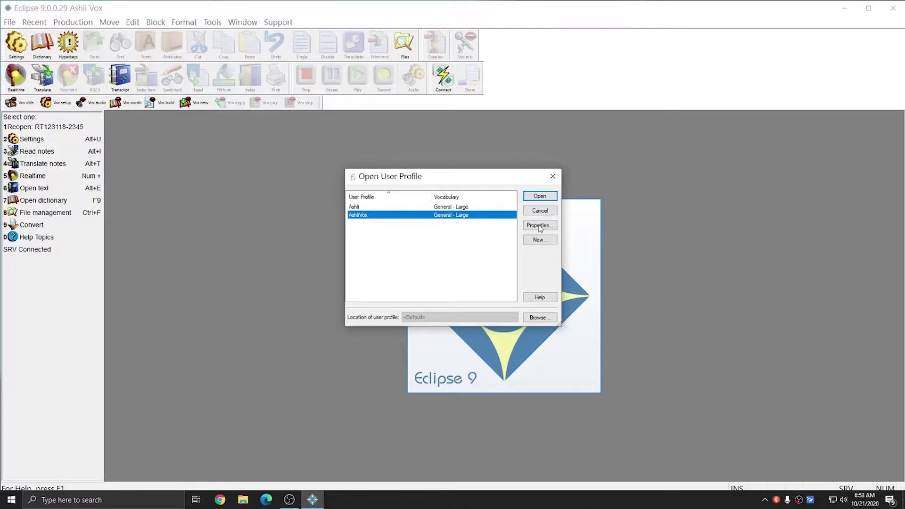
Open the Vox profile's Vocabulary Editor with Display set to 'Words with spoken forms only'
{"action": "left_click", "coordinate": [544, 199]}
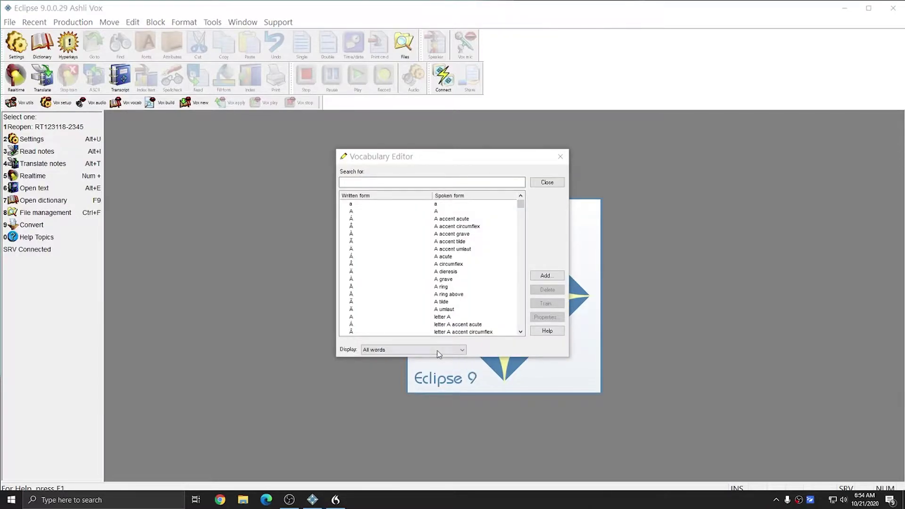
{"action": "left_click", "coordinate": [465, 352]}
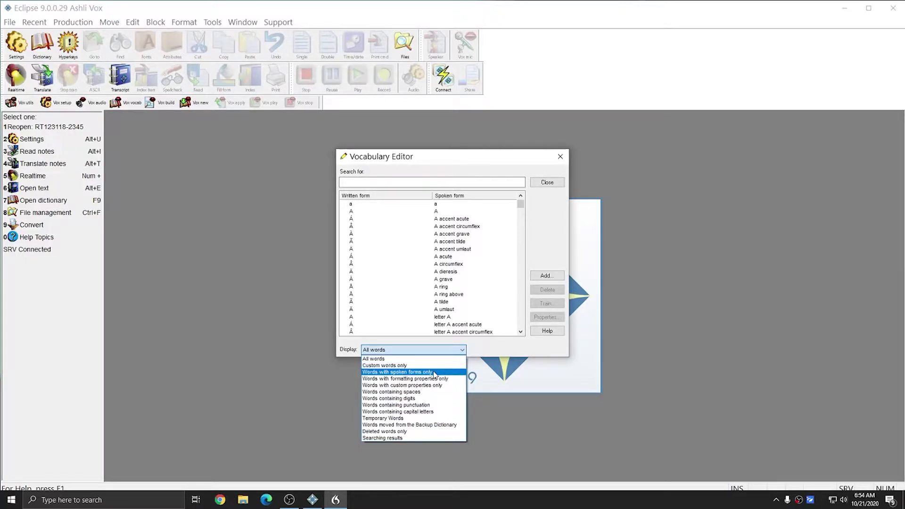
{"action": "left_click", "coordinate": [434, 372]}
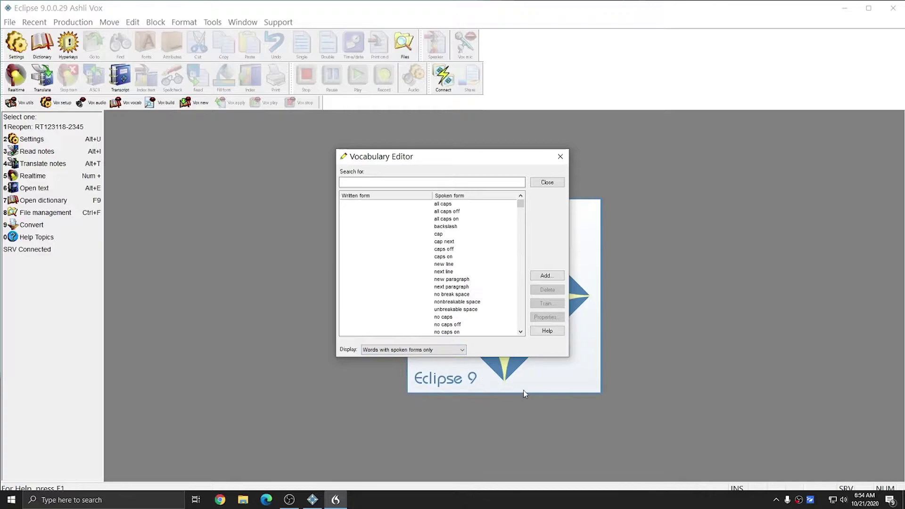
Select the 75 entries from 'all caps' through '&& logical and' and request their deletion
{"action": "left_click", "coordinate": [450, 204]}
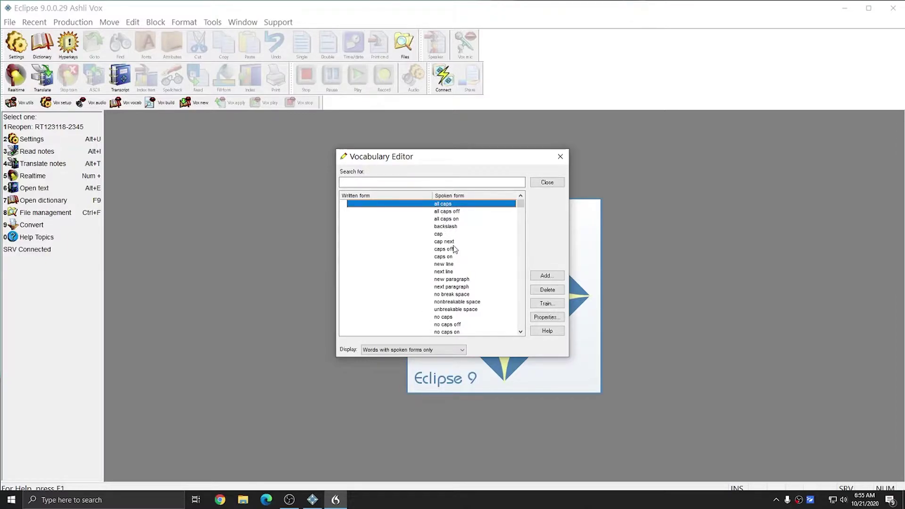
{"action": "scroll", "coordinate": [455, 268], "scroll_direction": "down", "scroll_amount": 1}
{"action": "scroll", "coordinate": [455, 269], "scroll_direction": "down", "scroll_amount": 5}
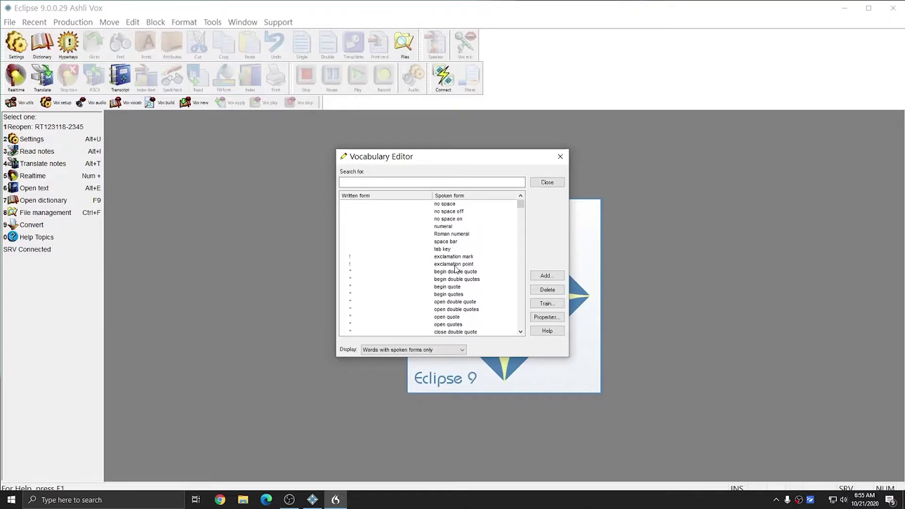
{"action": "scroll", "coordinate": [455, 268], "scroll_direction": "down", "scroll_amount": 8}
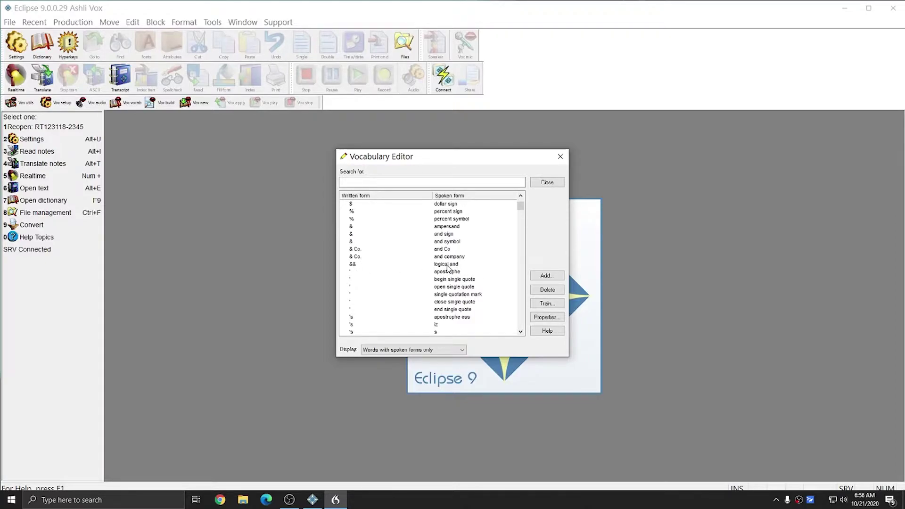
{"action": "left_click", "coordinate": [448, 264], "text": "shift"}
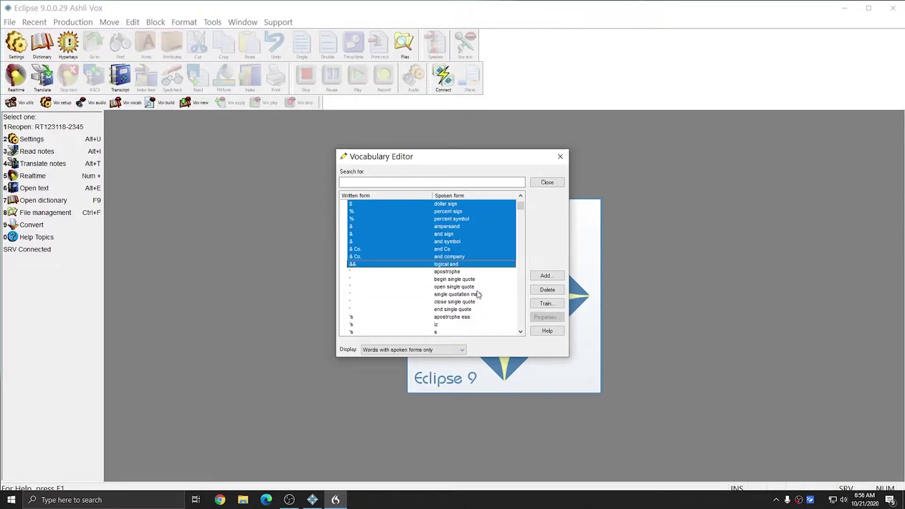
{"action": "key", "text": "shift+Down"}
{"action": "key", "text": "shift+Down"}
{"action": "key", "text": "shift+Down"}
{"action": "key", "text": "shift+Down"}
{"action": "key", "text": "shift+Down"}
{"action": "key", "text": "shift+Down"}
{"action": "key", "text": "shift+Down"}
{"action": "key", "text": "shift+Down"}
{"action": "key", "text": "shift+Down"}
{"action": "key", "text": "shift+Down"}
{"action": "key", "text": "shift+Down"}
{"action": "key", "text": "shift+Down"}
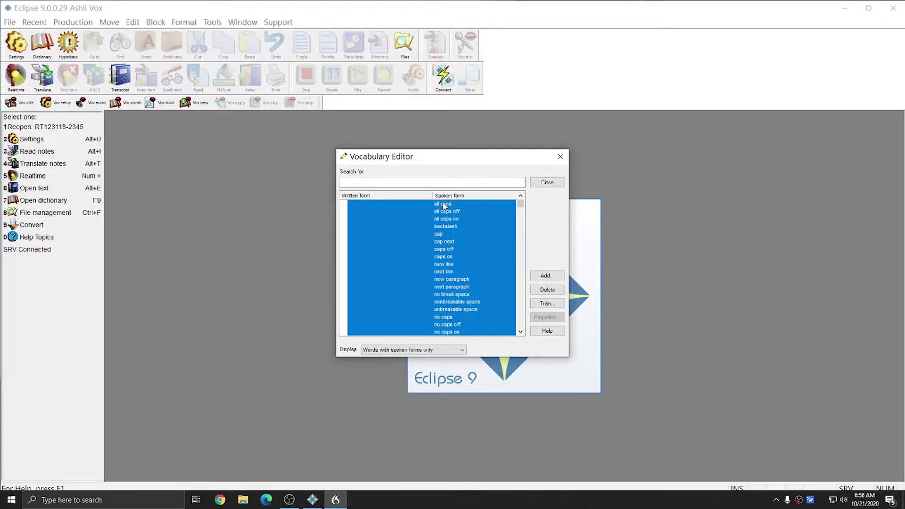
{"action": "left_click", "coordinate": [422, 205]}
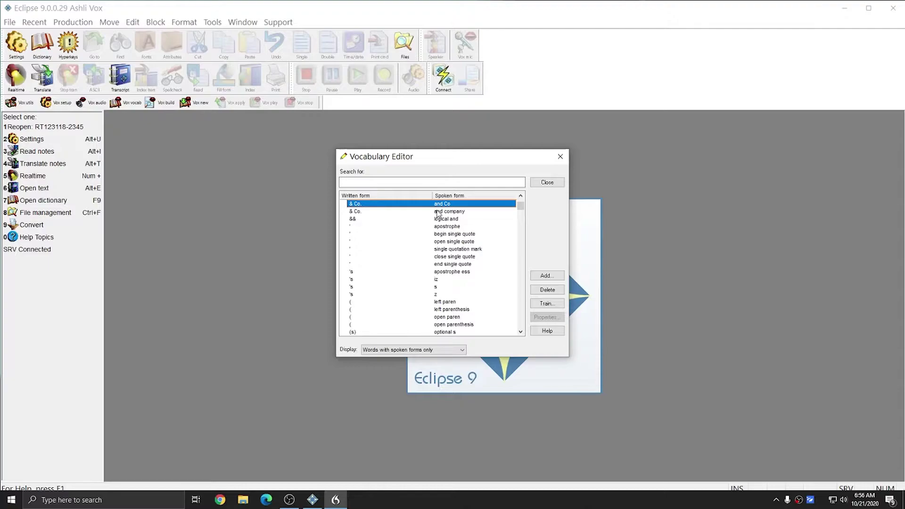
{"action": "key", "text": "shift+Down"}
{"action": "key", "text": "shift+Down"}
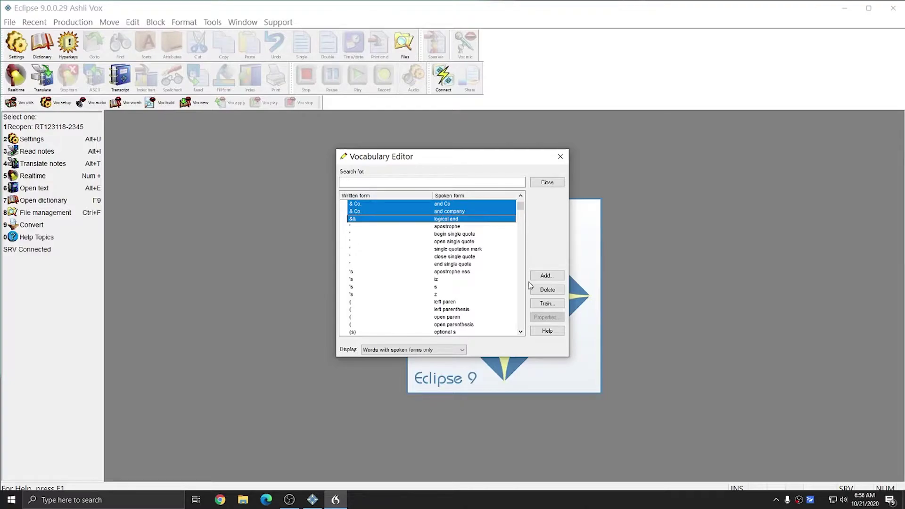
{"action": "left_click", "coordinate": [549, 290]}
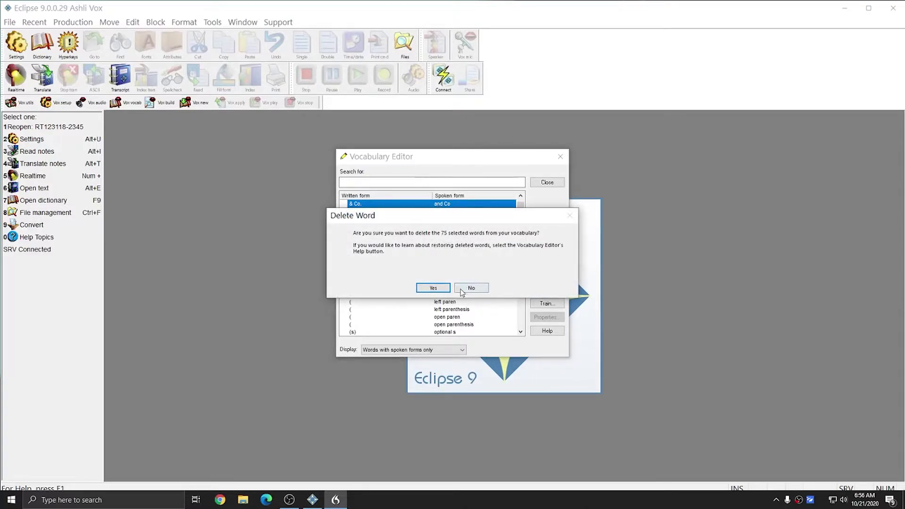
Confirm removing the 75 entries, then select the five single-quote entries and request deletion
{"action": "left_click", "coordinate": [438, 293]}
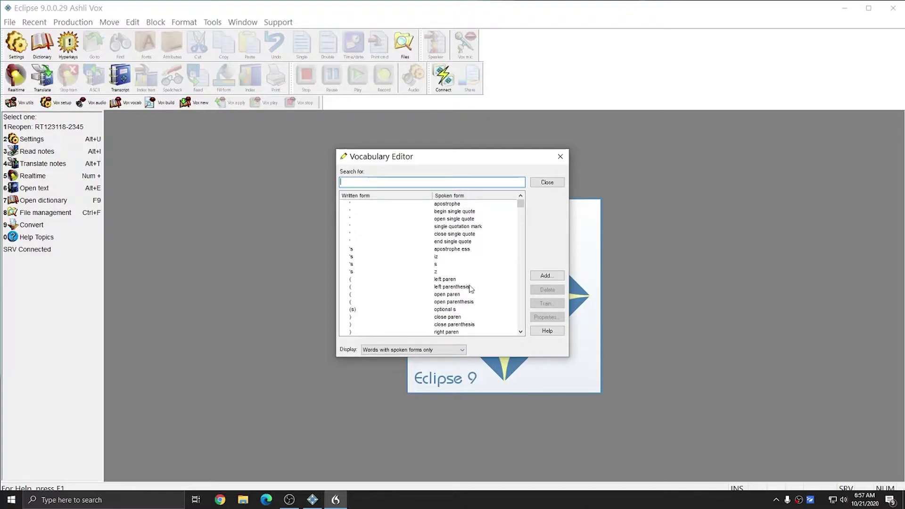
{"action": "left_click", "coordinate": [444, 213]}
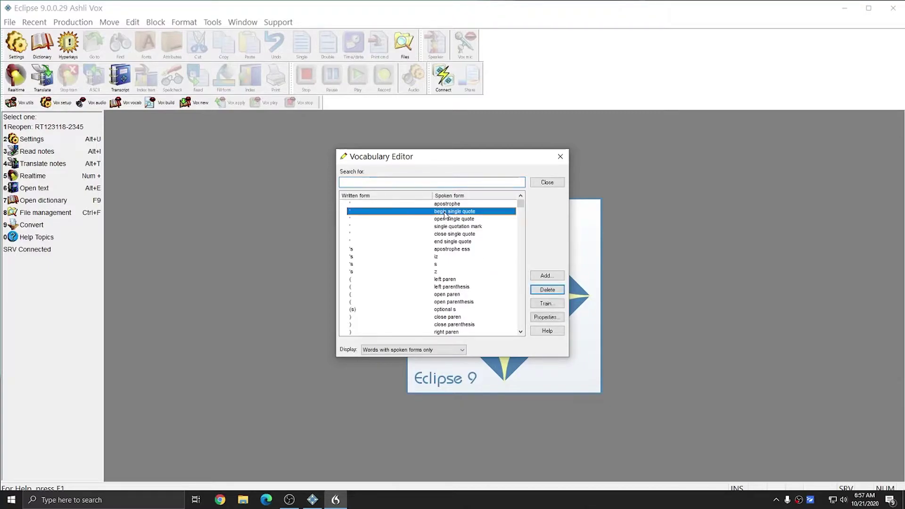
{"action": "left_click", "coordinate": [451, 243]}
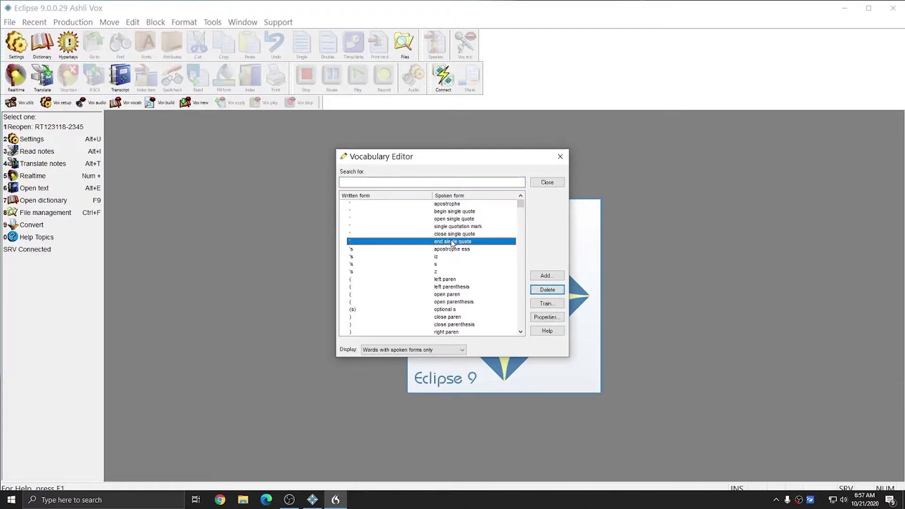
{"action": "left_click", "coordinate": [450, 213]}
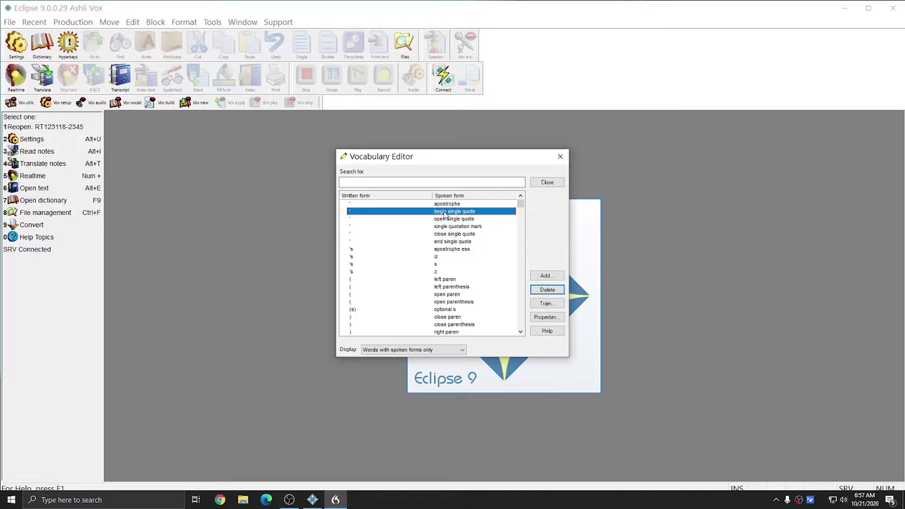
{"action": "key", "text": "shift+Down"}
{"action": "key", "text": "shift+Down"}
{"action": "key", "text": "shift+Down"}
{"action": "key", "text": "shift+Down"}
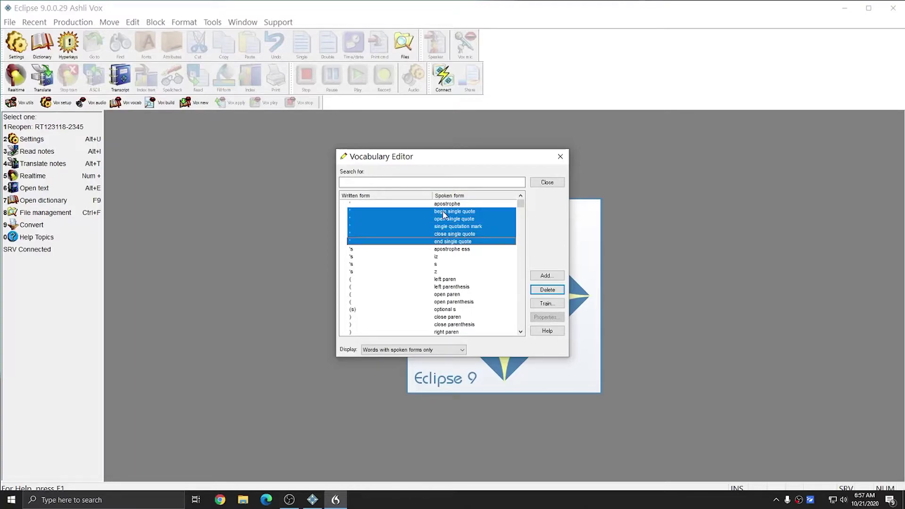
{"action": "key", "text": "Delete"}
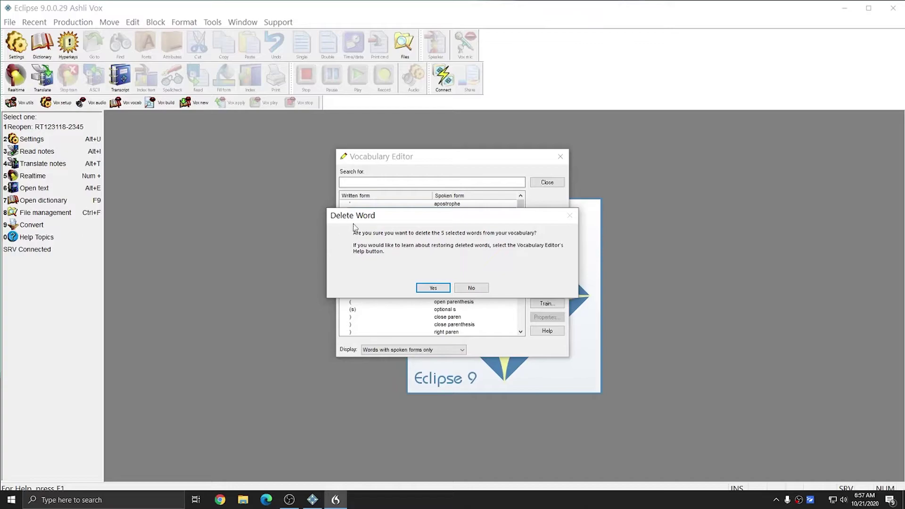
Confirm the single-quote deletion, then delete the 16 entries from left paren to plus symbol
{"action": "left_click", "coordinate": [434, 288]}
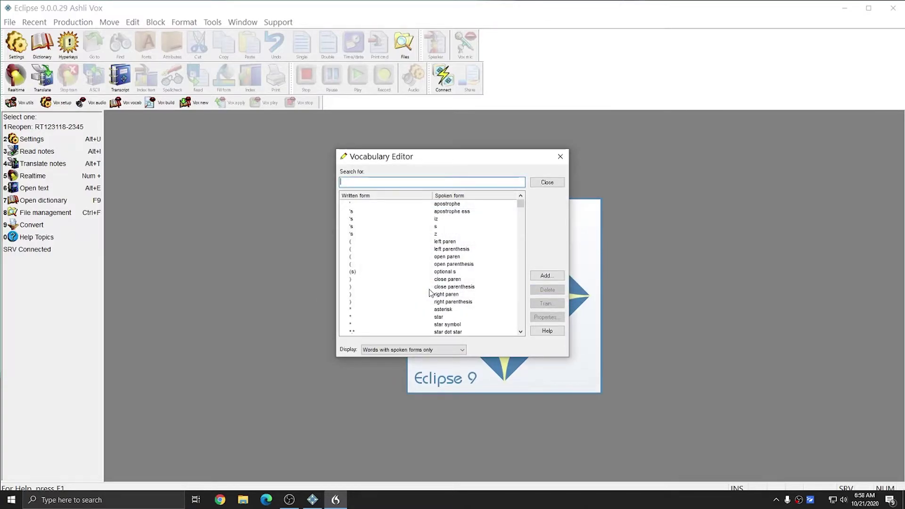
{"action": "key", "text": "Tab"}
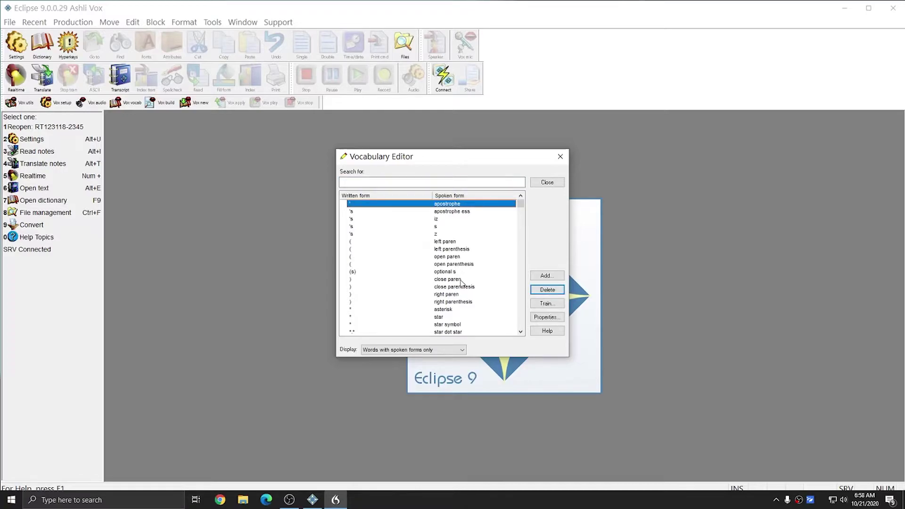
{"action": "left_click", "coordinate": [450, 243]}
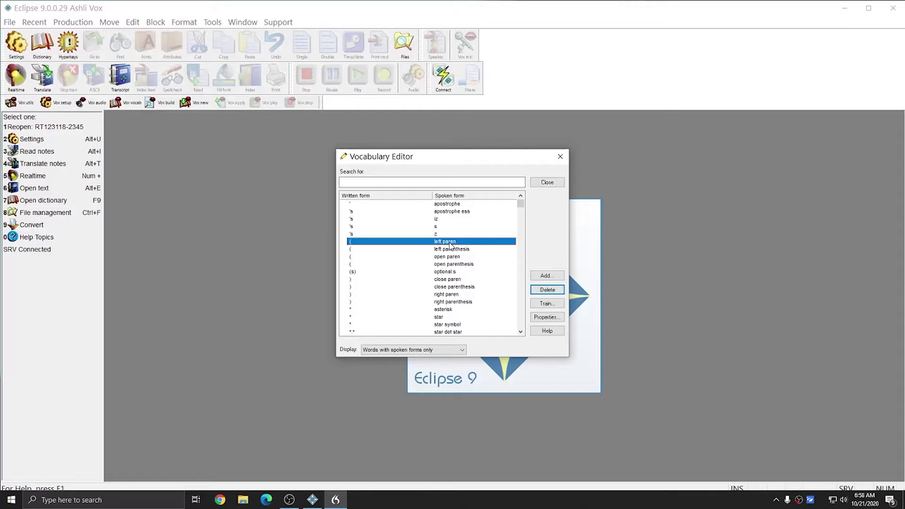
{"action": "scroll", "coordinate": [450, 244], "scroll_direction": "down", "scroll_amount": 1}
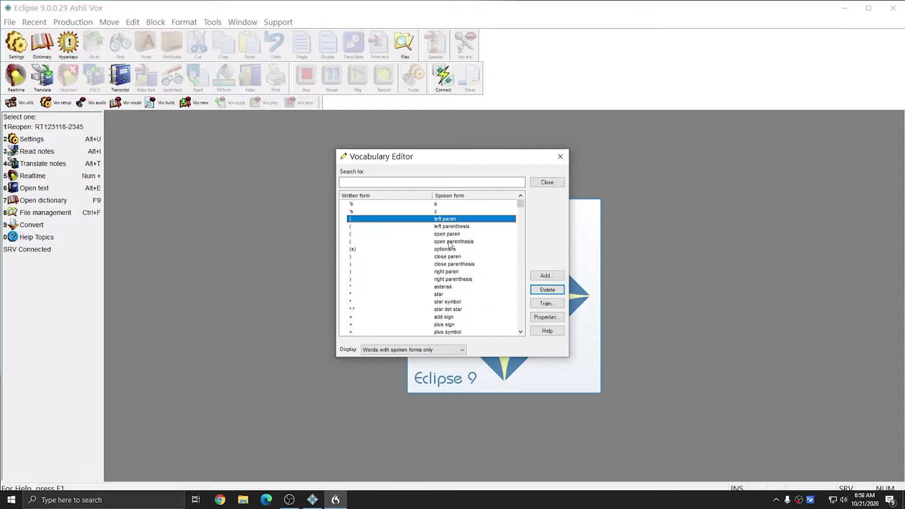
{"action": "left_click", "coordinate": [439, 332], "text": "shift"}
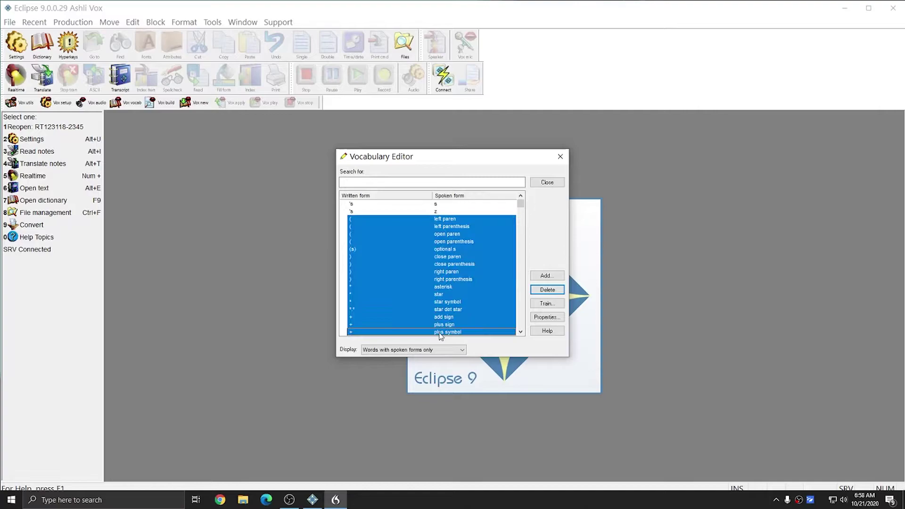
{"action": "left_click", "coordinate": [547, 290]}
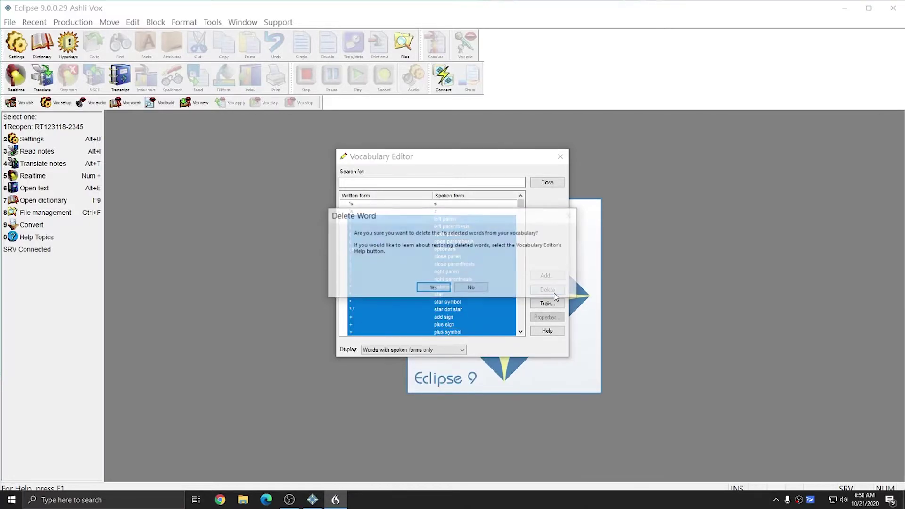
{"action": "left_click", "coordinate": [433, 288]}
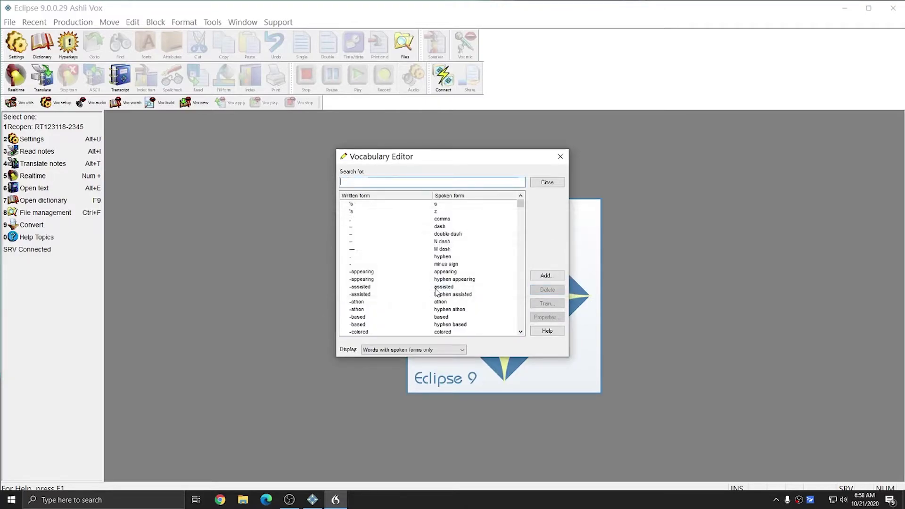
Delete the six dash-type entries from dash through minus sign
{"action": "left_click", "coordinate": [445, 228]}
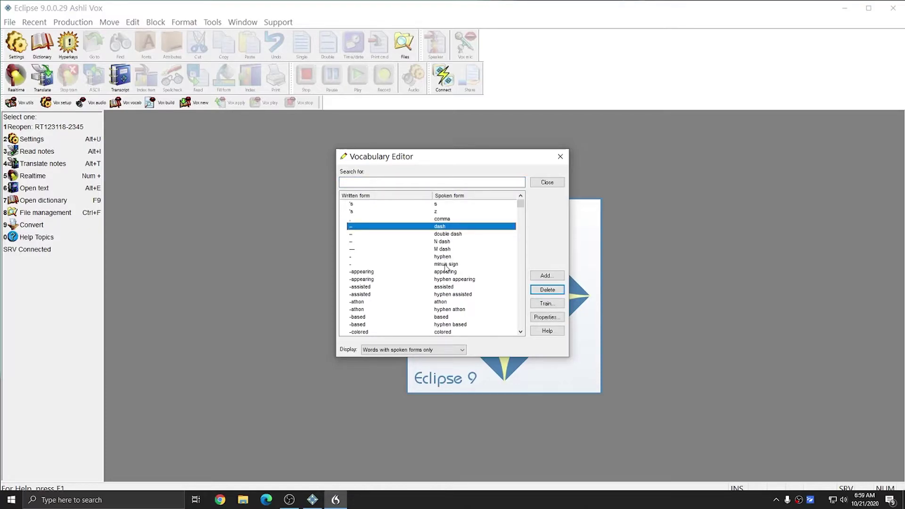
{"action": "left_click", "coordinate": [445, 265]}
{"action": "left_click", "coordinate": [443, 227]}
{"action": "key", "text": "shift+Down"}
{"action": "key", "text": "shift+Down"}
{"action": "key", "text": "shift+Down"}
{"action": "key", "text": "shift+Down"}
{"action": "key", "text": "shift+Down"}
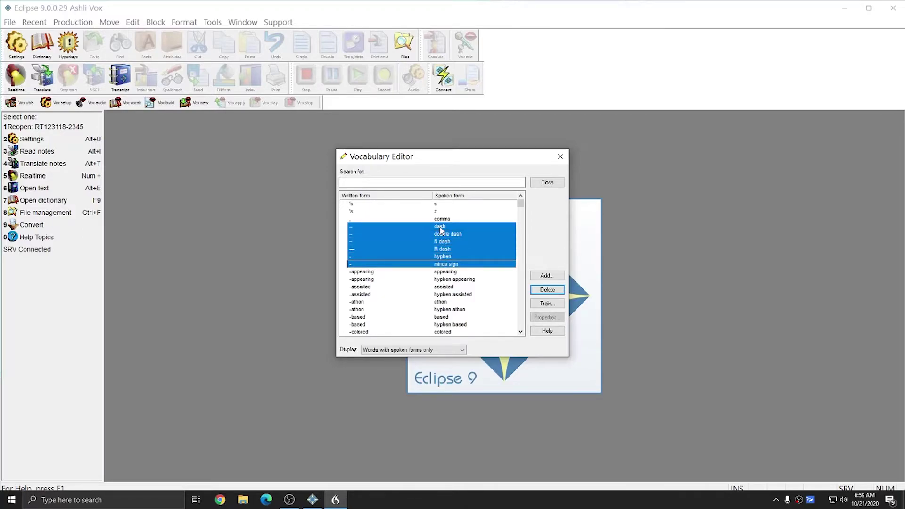
{"action": "key", "text": "Delete"}
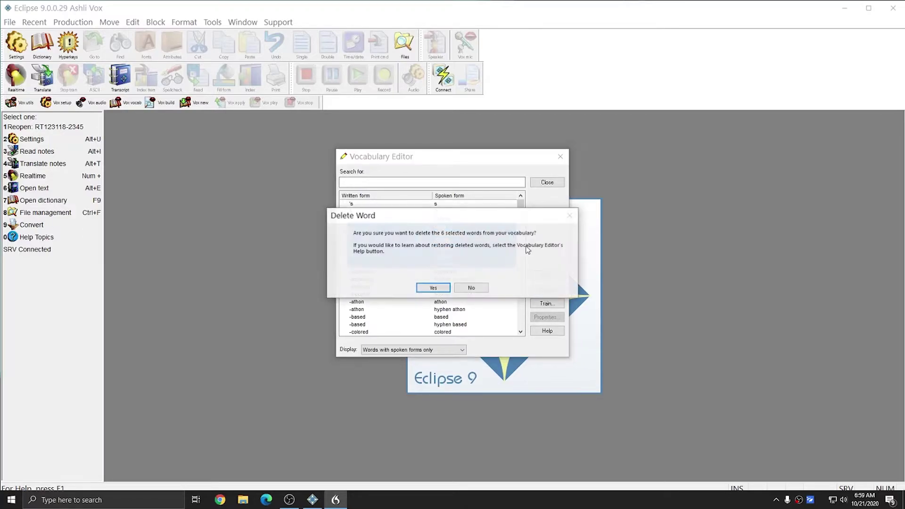
{"action": "left_click", "coordinate": [433, 288]}
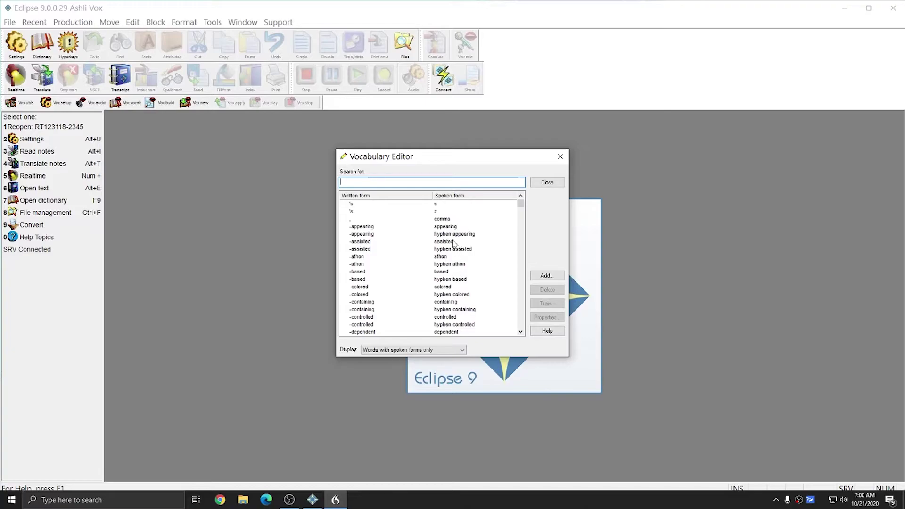
Delete the six period entries from dot through point
{"action": "scroll", "coordinate": [454, 243], "scroll_direction": "down", "scroll_amount": 1}
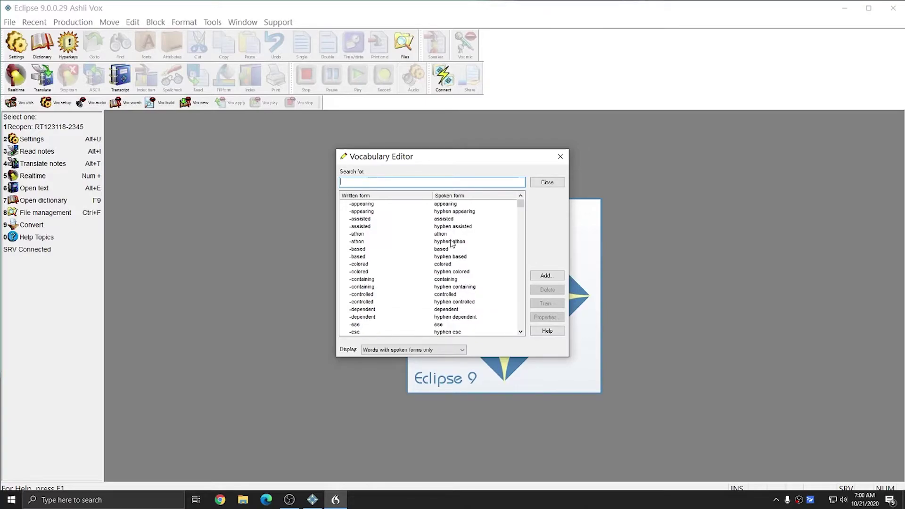
{"action": "scroll", "coordinate": [452, 244], "scroll_direction": "down", "scroll_amount": 2}
{"action": "scroll", "coordinate": [452, 243], "scroll_direction": "down", "scroll_amount": 5}
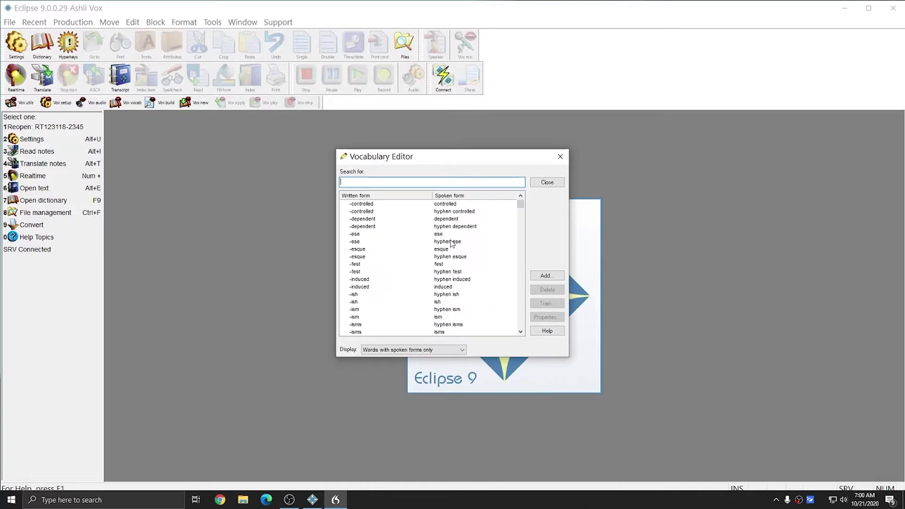
{"action": "scroll", "coordinate": [452, 243], "scroll_direction": "down", "scroll_amount": 10}
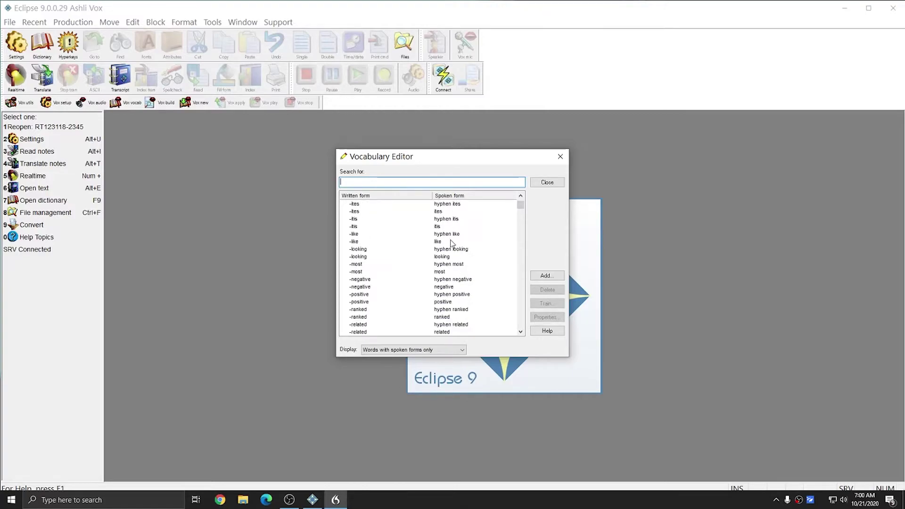
{"action": "scroll", "coordinate": [452, 244], "scroll_direction": "down", "scroll_amount": 2}
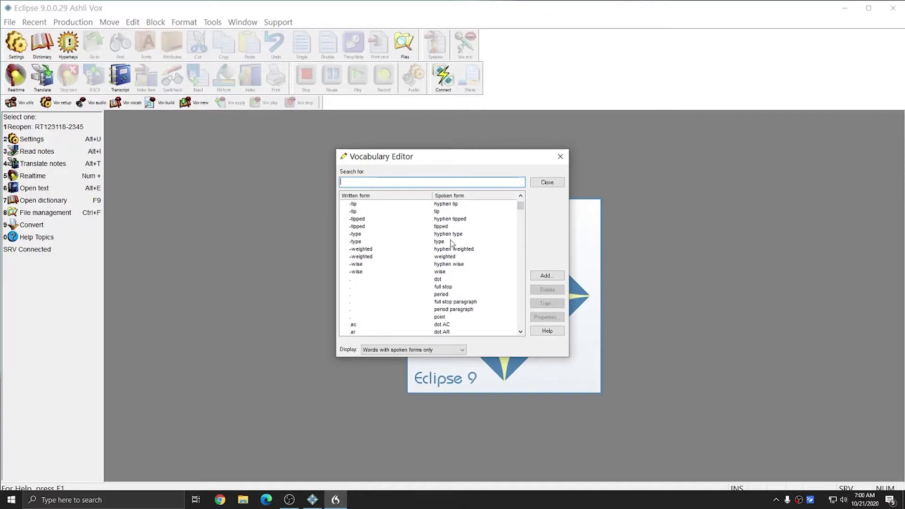
{"action": "left_click", "coordinate": [436, 280]}
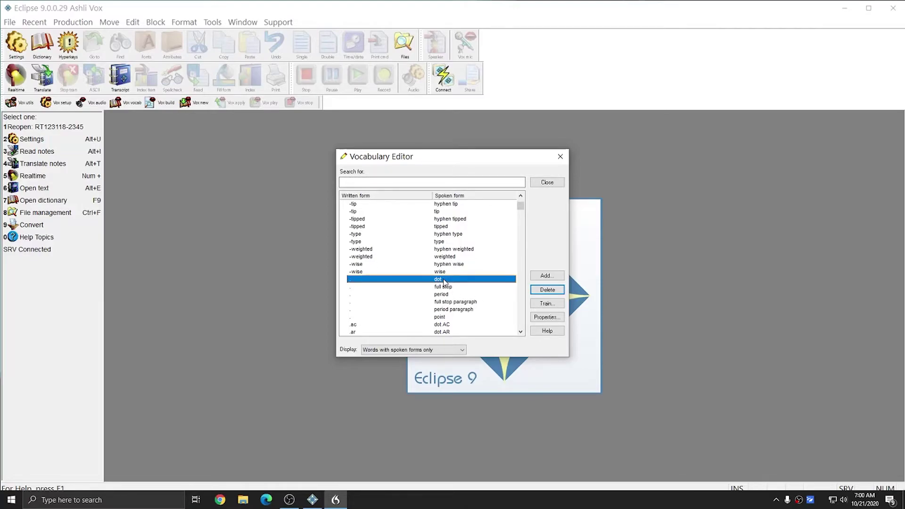
{"action": "left_click", "coordinate": [441, 319], "text": "shift"}
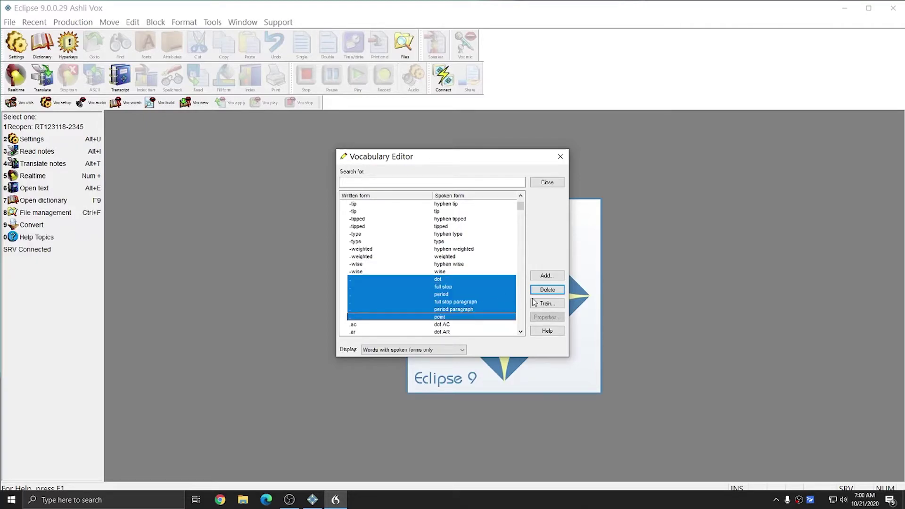
{"action": "left_click", "coordinate": [547, 290]}
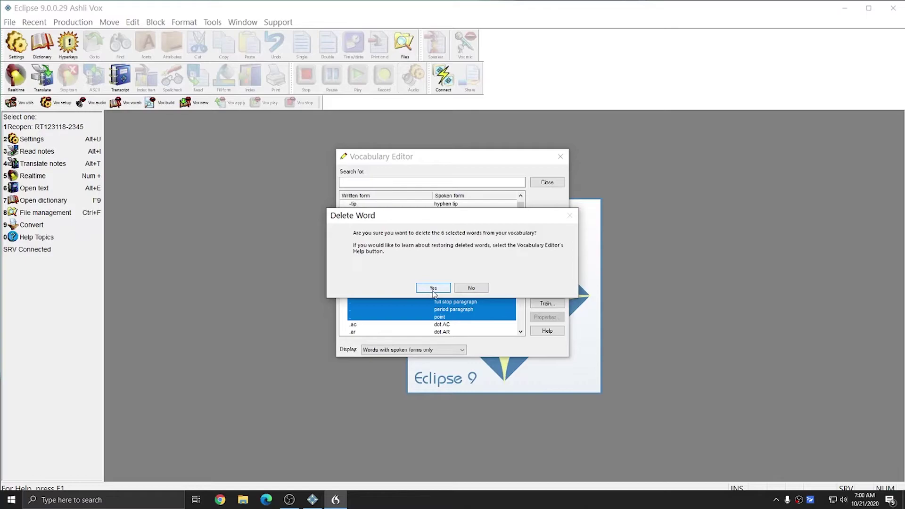
{"action": "left_click", "coordinate": [432, 289]}
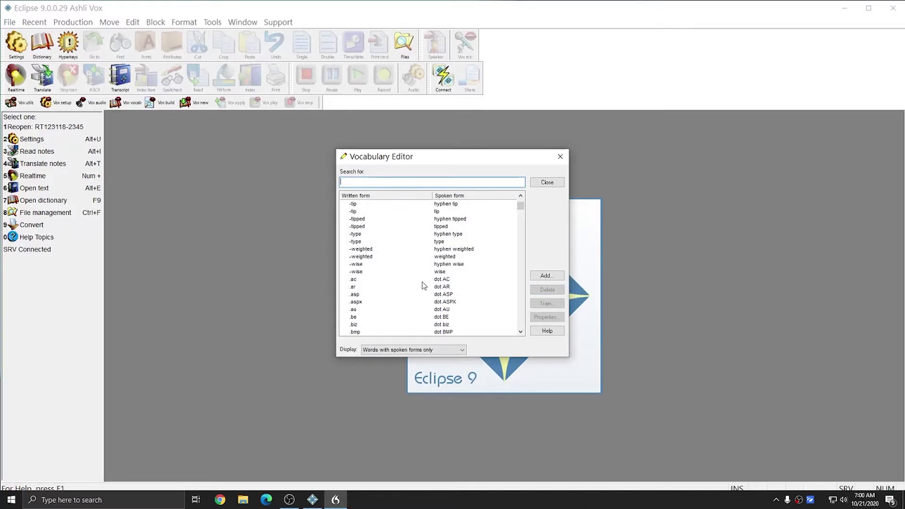
Delete the 171 entries from forward slash through division symbol, so the list starts at 1-2-3
{"action": "scroll", "coordinate": [438, 269], "scroll_direction": "down", "scroll_amount": 7}
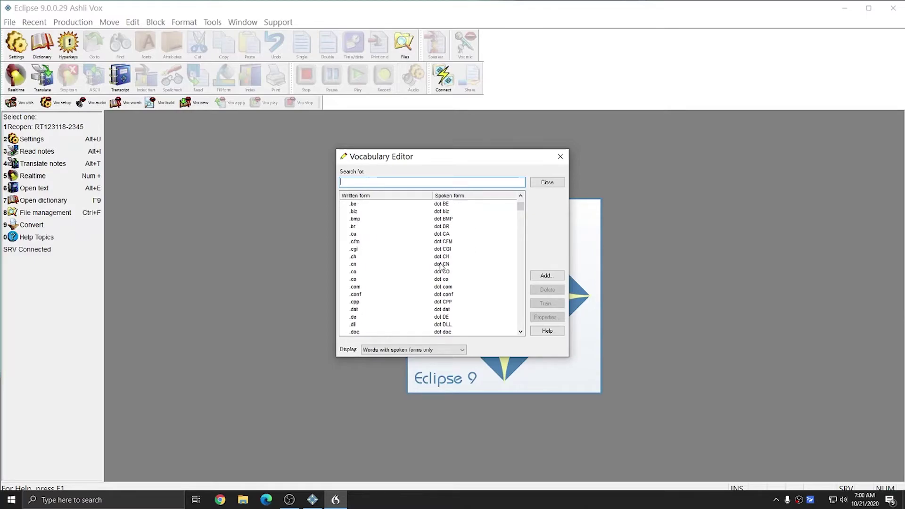
{"action": "scroll", "coordinate": [440, 268], "scroll_direction": "down", "scroll_amount": 10}
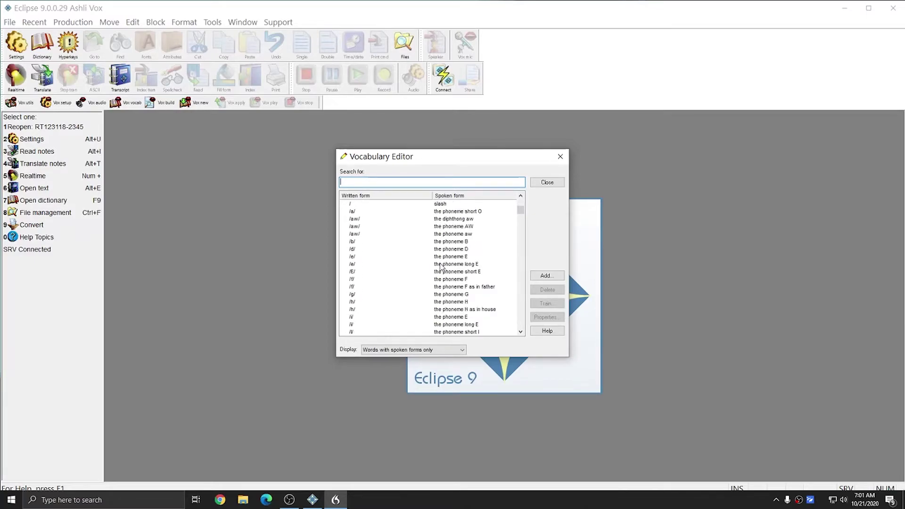
{"action": "scroll", "coordinate": [441, 266], "scroll_direction": "up", "scroll_amount": 1}
{"action": "left_click", "coordinate": [443, 219]}
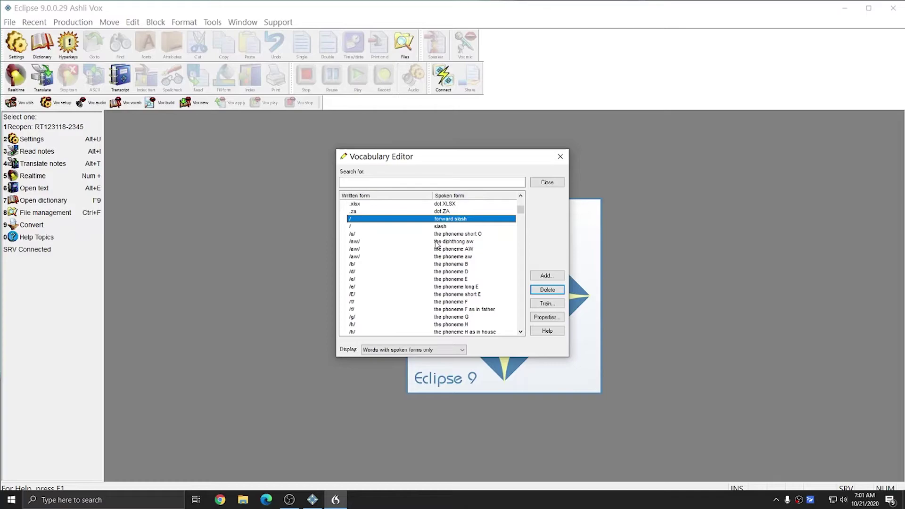
{"action": "scroll", "coordinate": [437, 244], "scroll_direction": "down", "scroll_amount": 10}
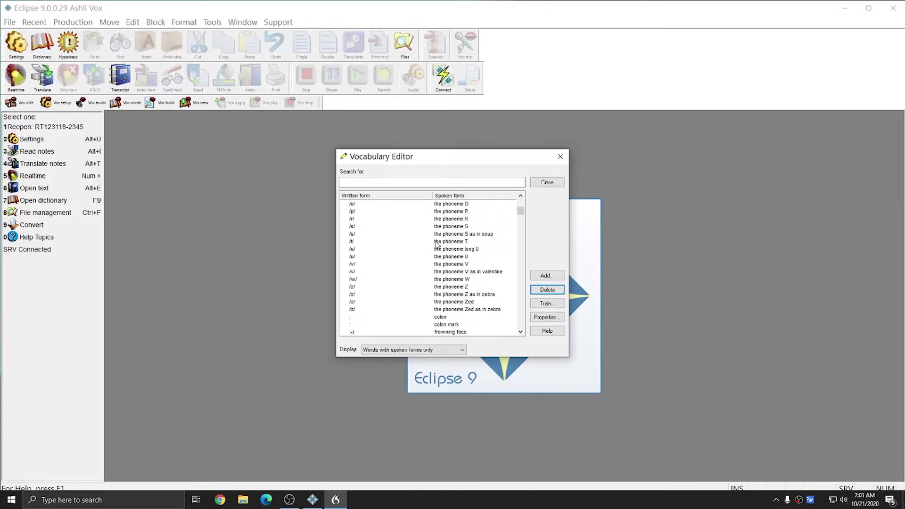
{"action": "scroll", "coordinate": [436, 245], "scroll_direction": "down", "scroll_amount": 10}
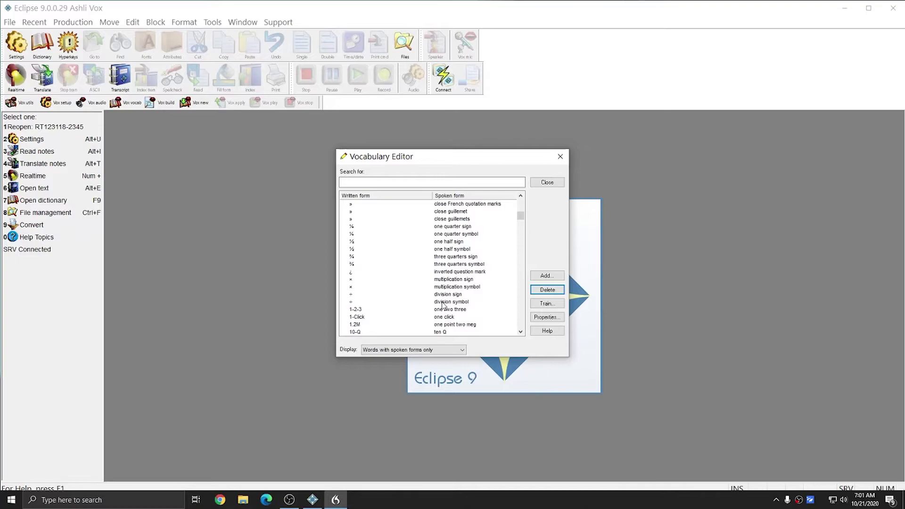
{"action": "left_click", "coordinate": [442, 303], "text": "shift"}
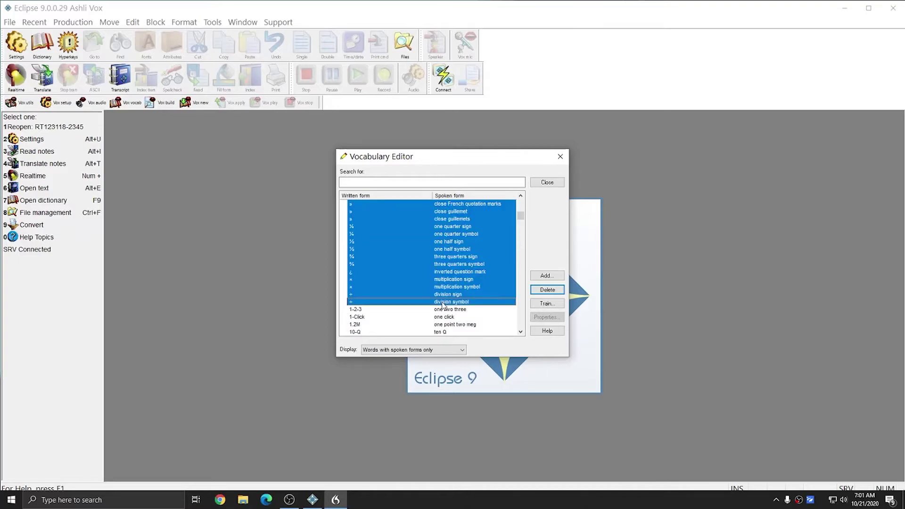
{"action": "scroll", "coordinate": [464, 296], "scroll_direction": "up", "scroll_amount": 10}
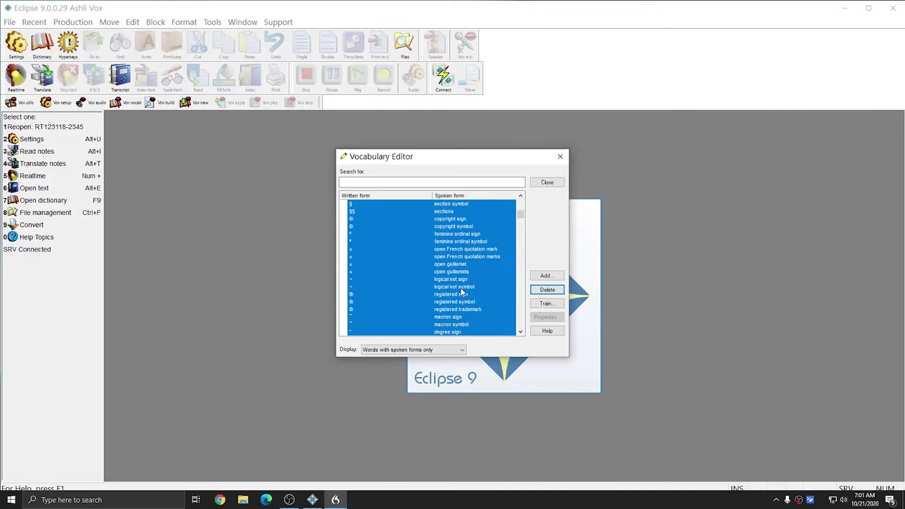
{"action": "scroll", "coordinate": [462, 290], "scroll_direction": "up", "scroll_amount": 8}
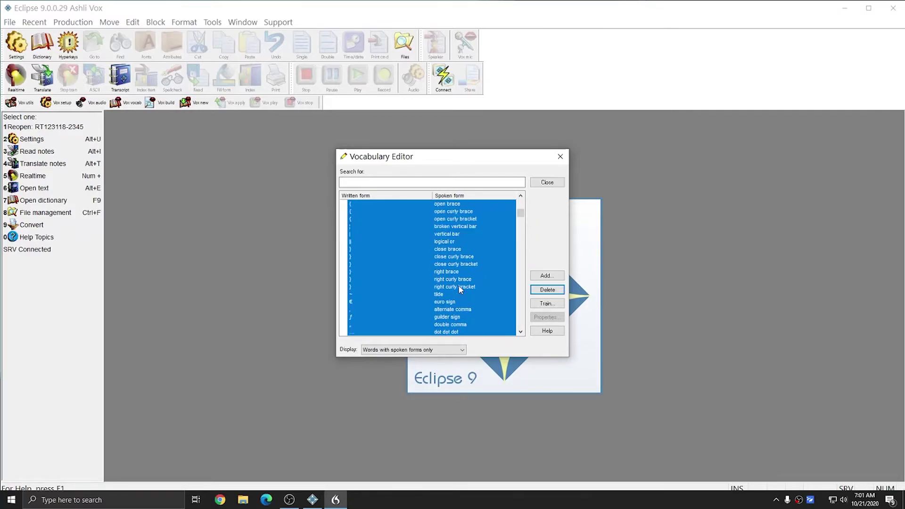
{"action": "scroll", "coordinate": [459, 286], "scroll_direction": "up", "scroll_amount": 8}
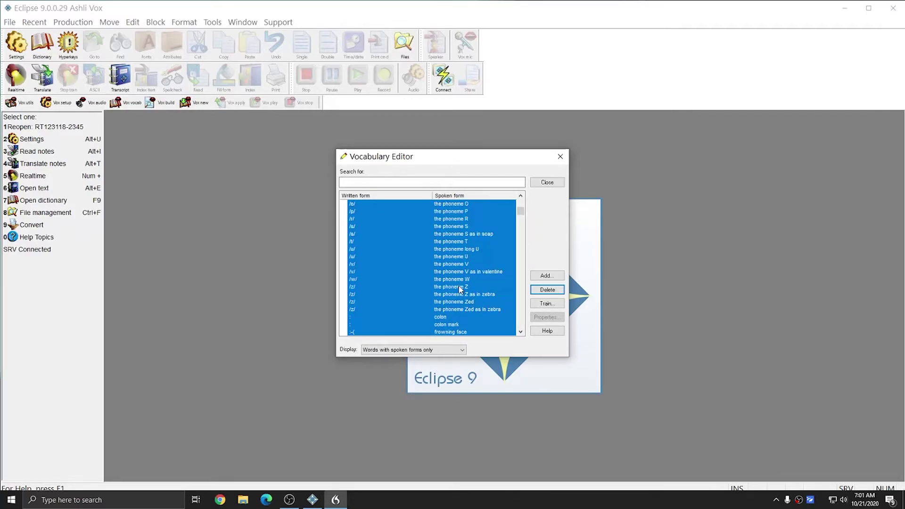
{"action": "scroll", "coordinate": [459, 287], "scroll_direction": "up", "scroll_amount": 5}
{"action": "left_click", "coordinate": [547, 290]}
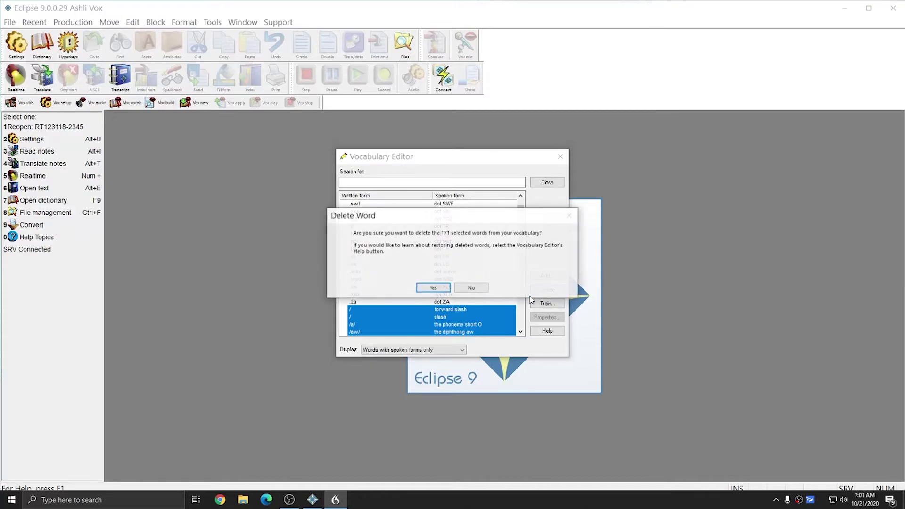
{"action": "left_click", "coordinate": [433, 288]}
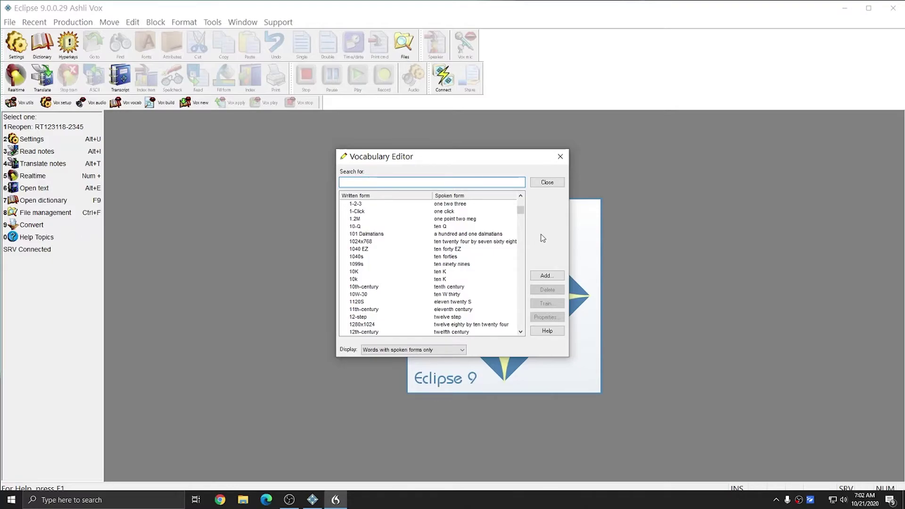
Close Dragon's Vocabulary Editor dialog
{"action": "left_click", "coordinate": [545, 183]}
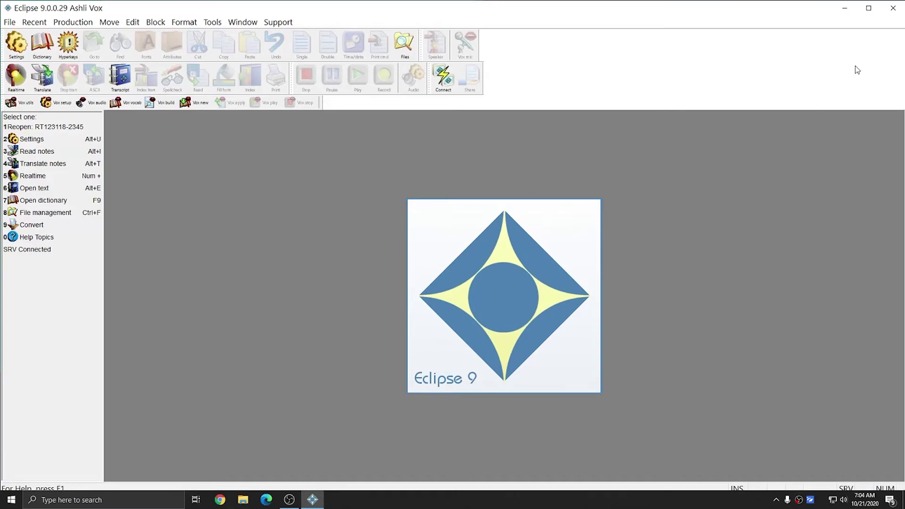
Exit Eclipse 9 and answer Yes to saving the speech files data
{"action": "left_click", "coordinate": [893, 8]}
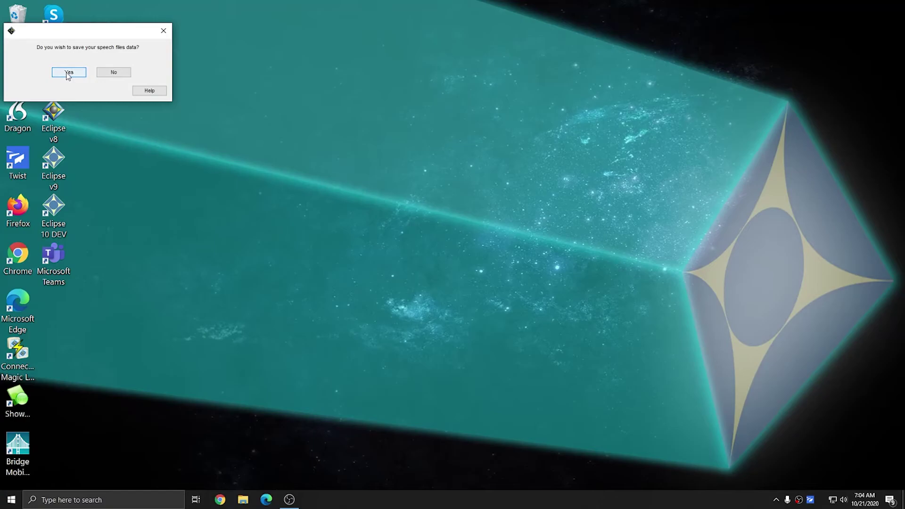
{"action": "left_click", "coordinate": [69, 73]}
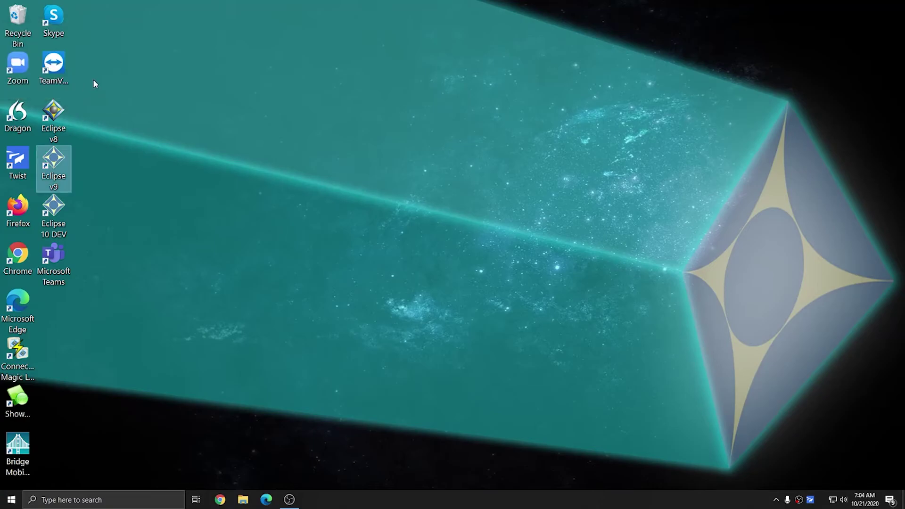